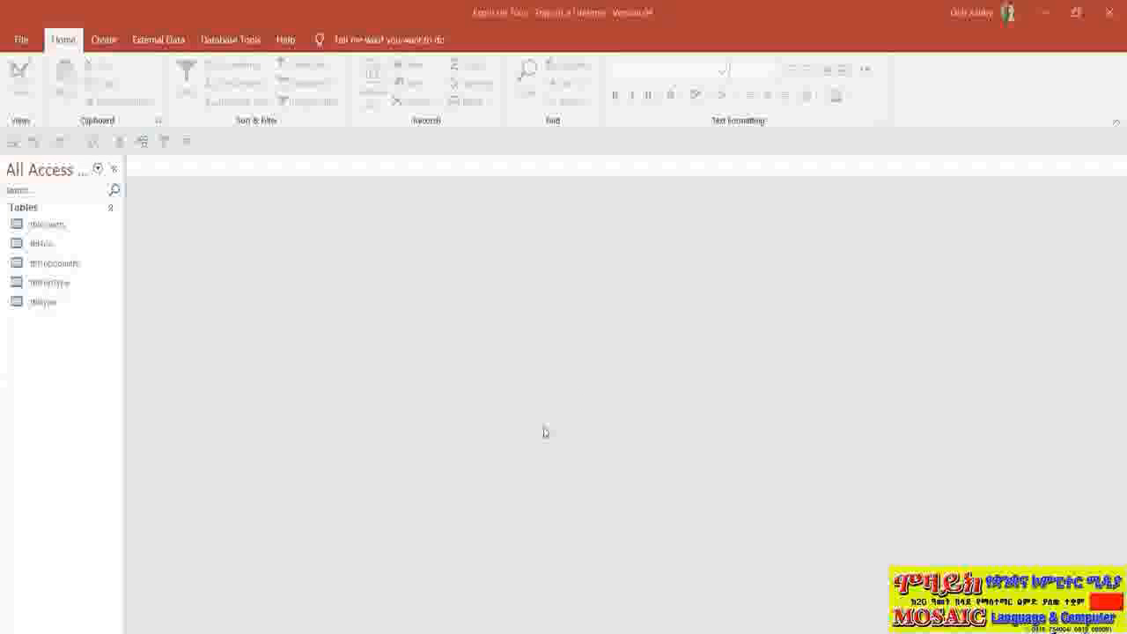
Start the Form Wizard based on the tblCountry table and add the Country field to the form.
left_click(51, 226)
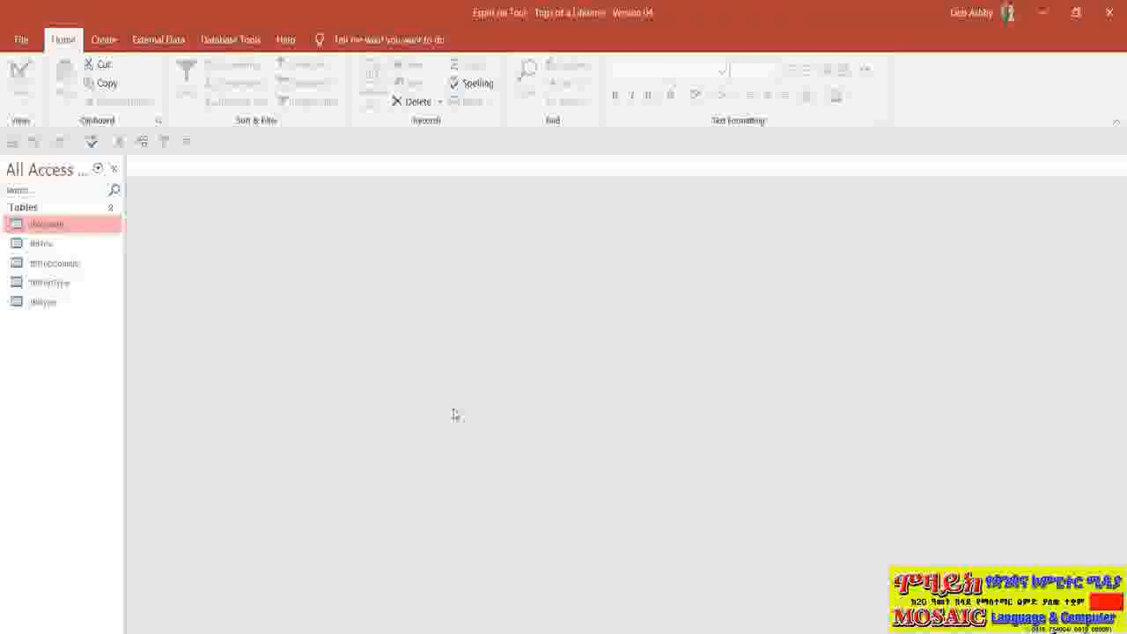
left_click(112, 43)
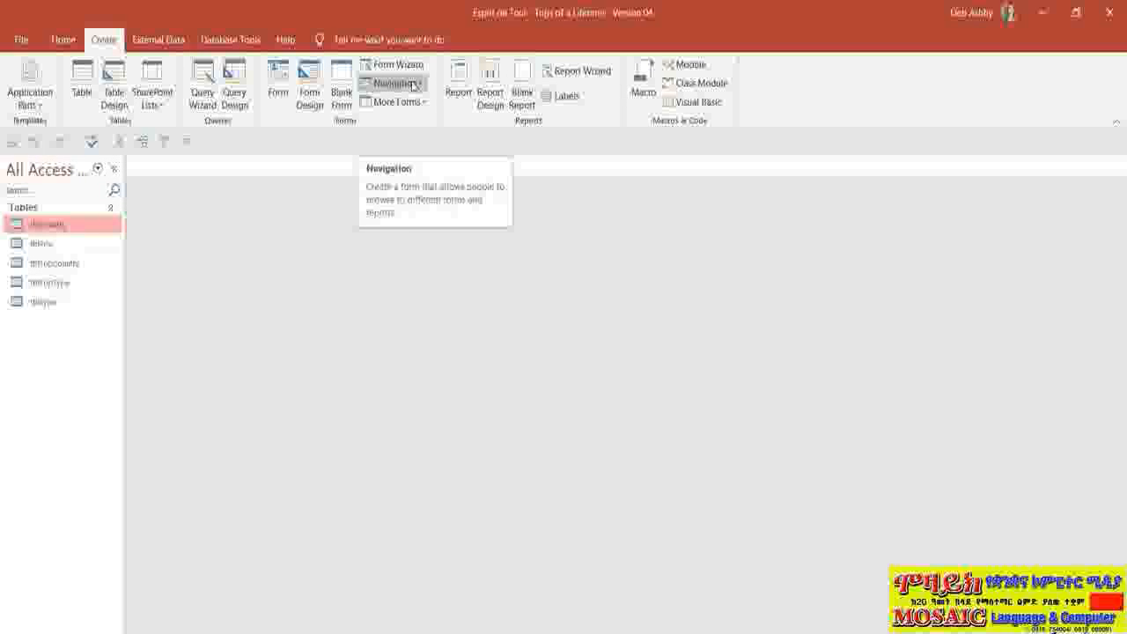
left_click(426, 105)
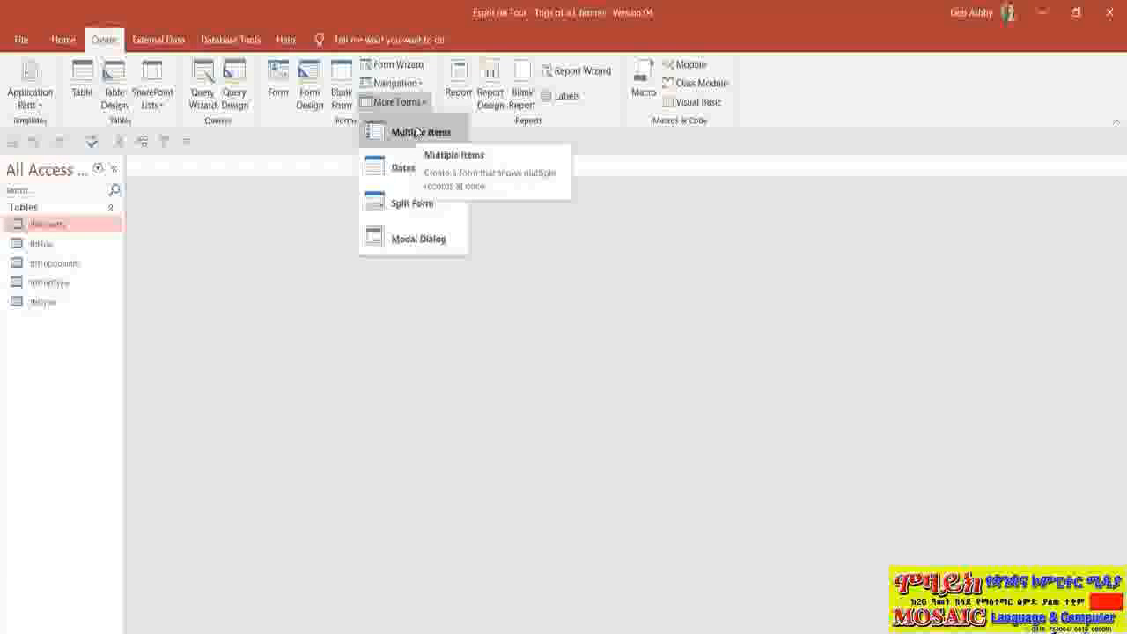
left_click(333, 149)
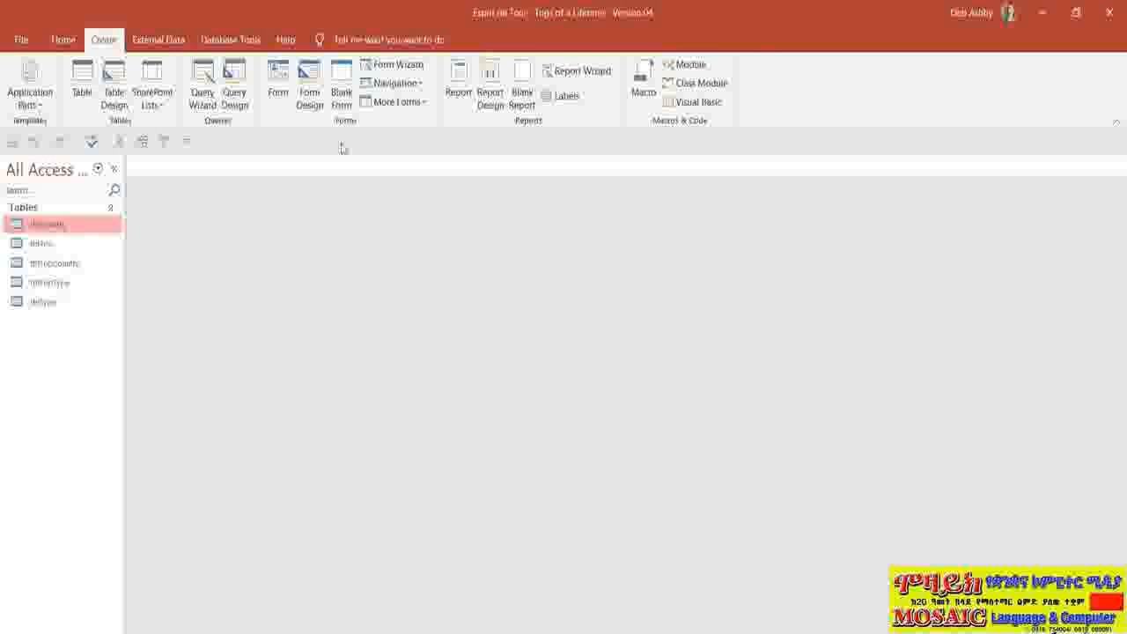
left_click(396, 67)
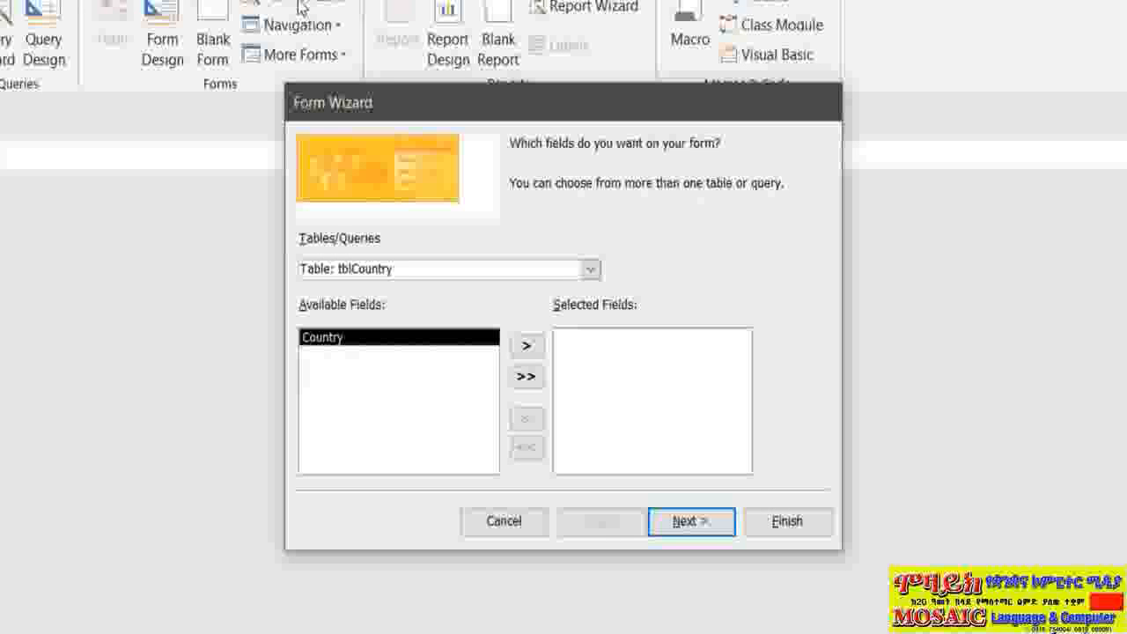
left_click(530, 353)
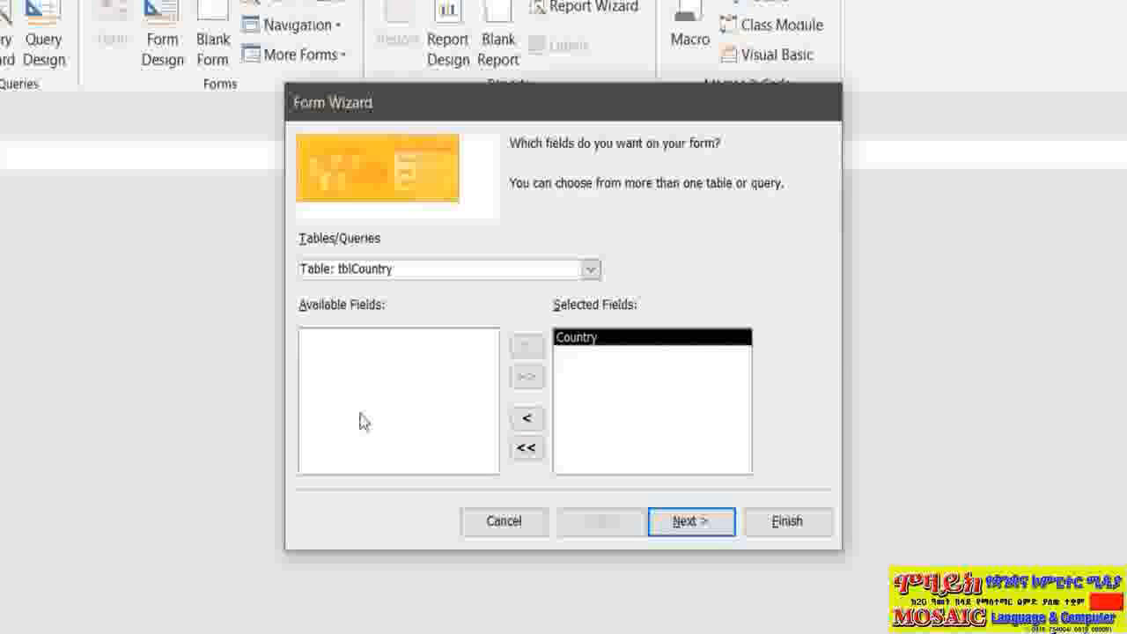
Preview the Justified, Tabular and Datasheet form layouts and choose Tabular for the form.
left_click(696, 526)
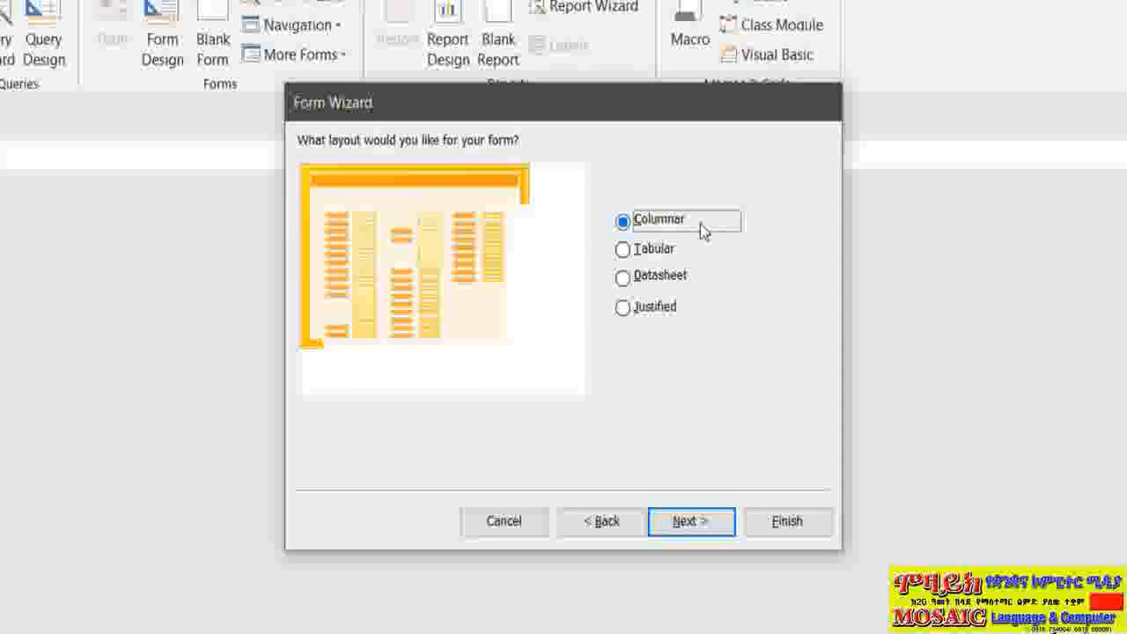
left_click(623, 308)
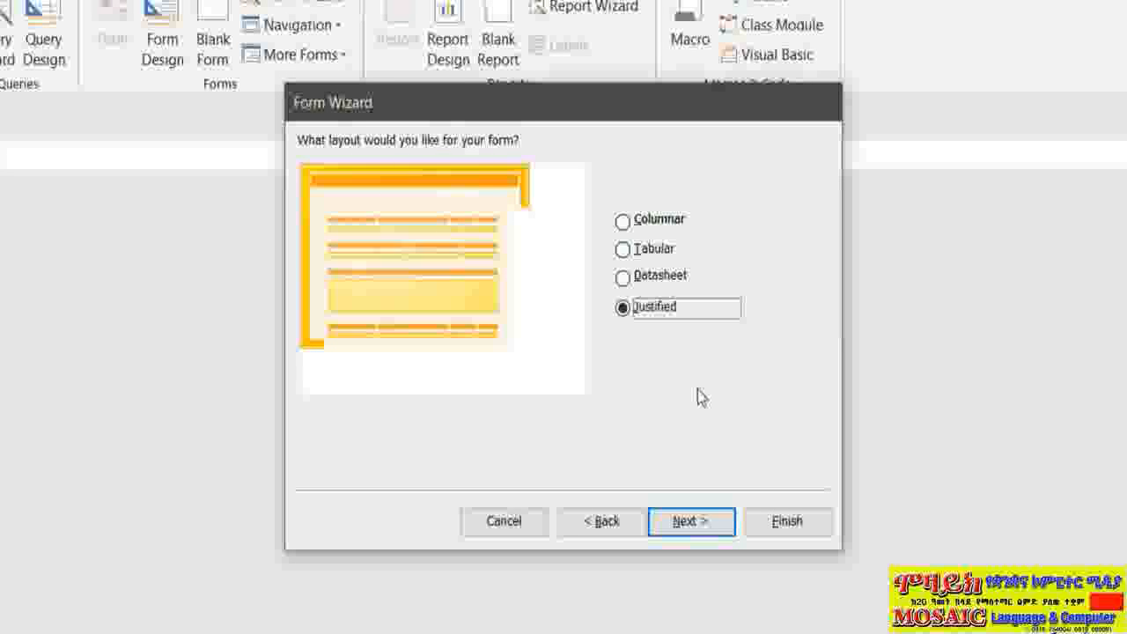
left_click(625, 250)
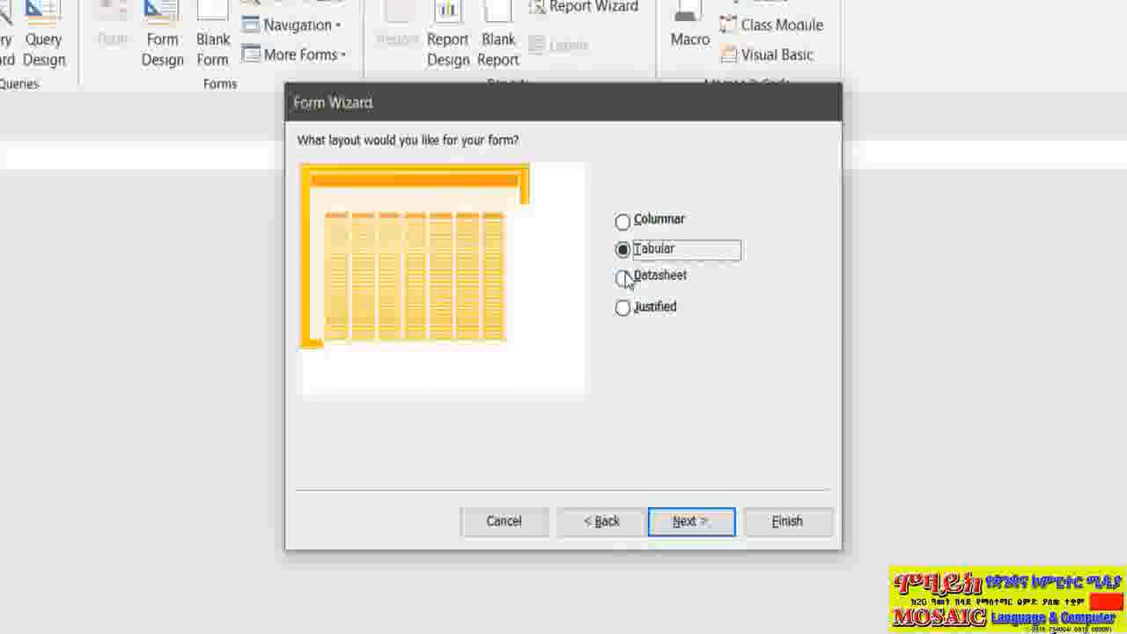
left_click(625, 278)
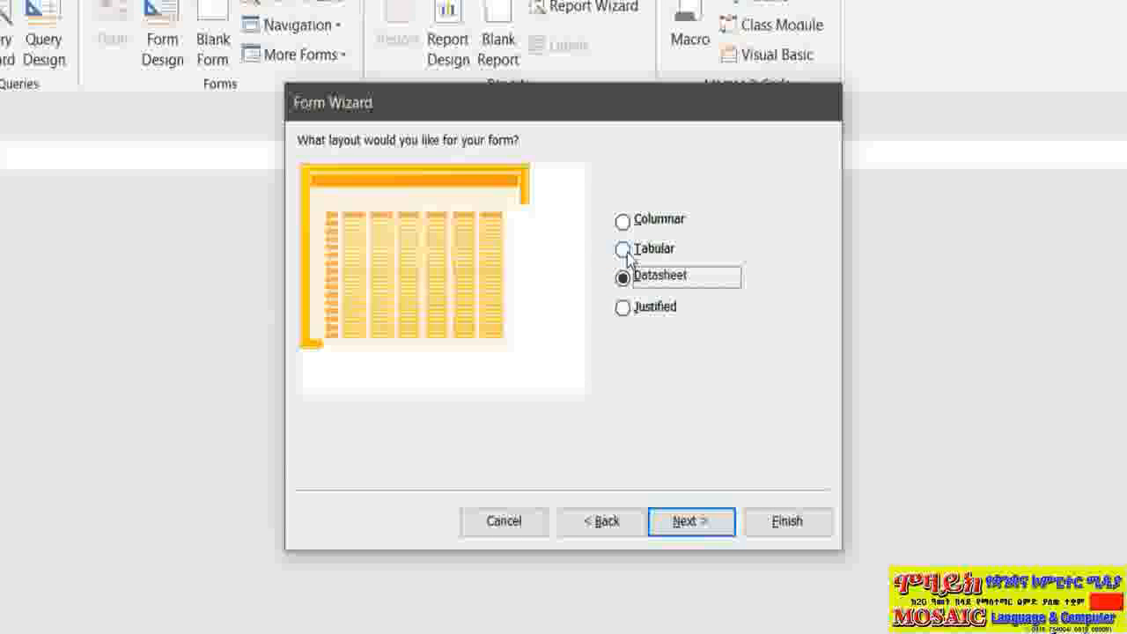
left_click(624, 250)
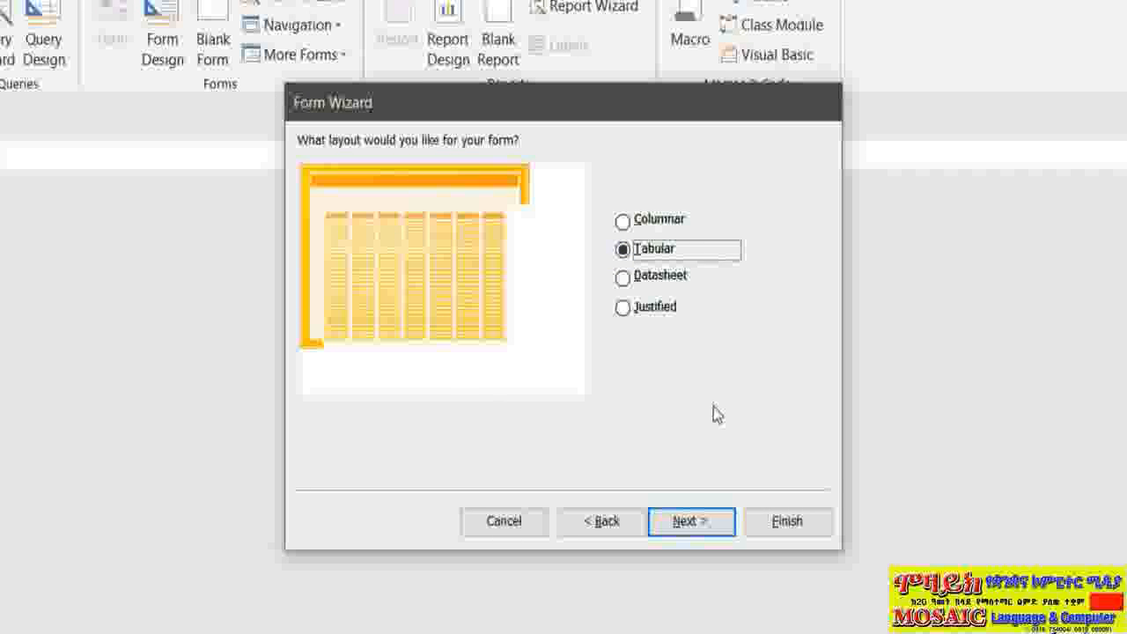
left_click(685, 523)
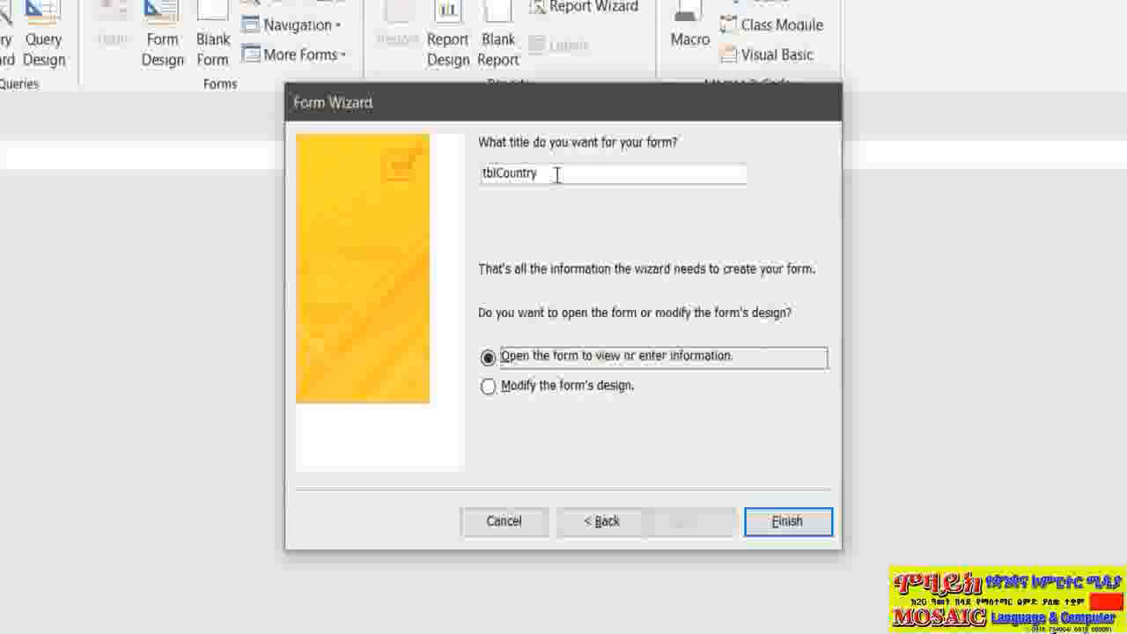
Title the form frmCountryTabular and finish the wizard, opening the form to view or enter information.
left_click_drag(556, 173, 482, 172)
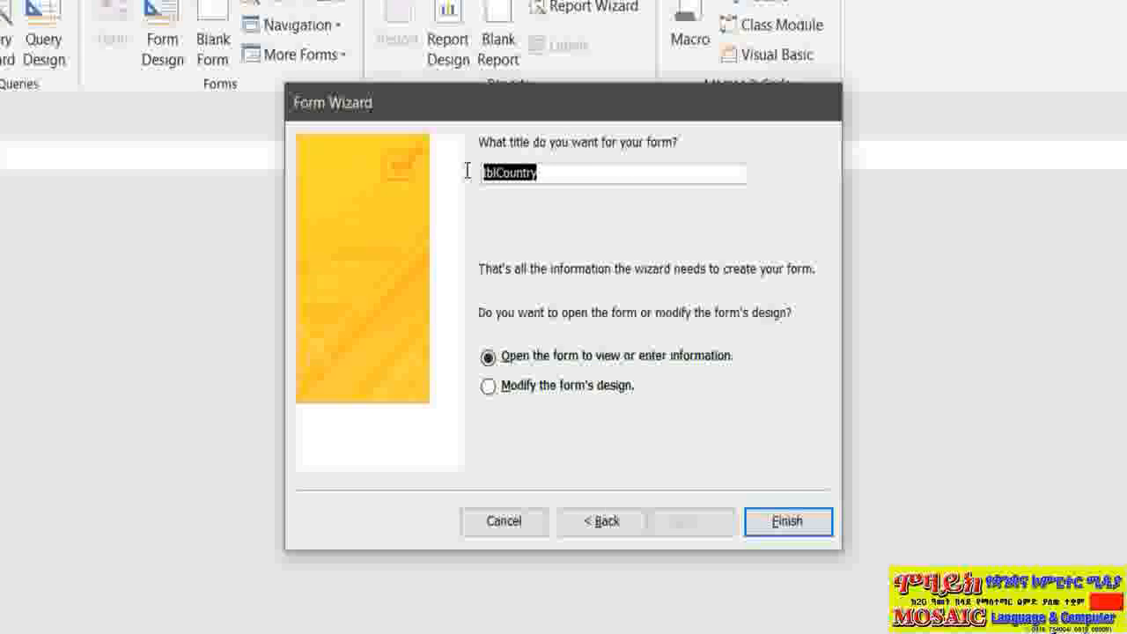
type("frm")
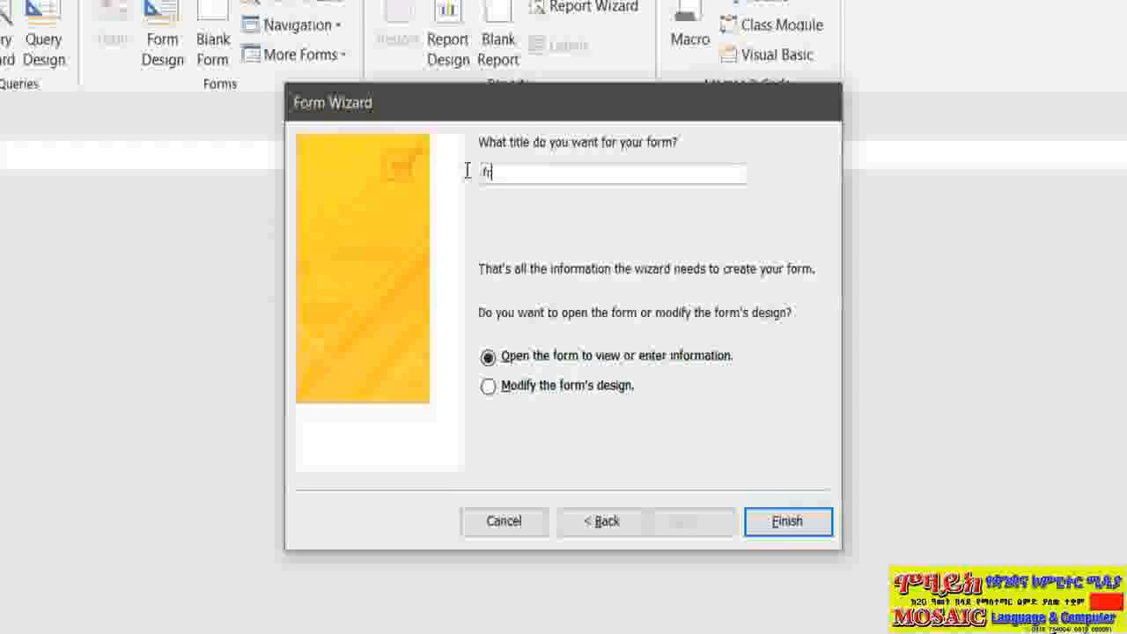
type("CountryTabular")
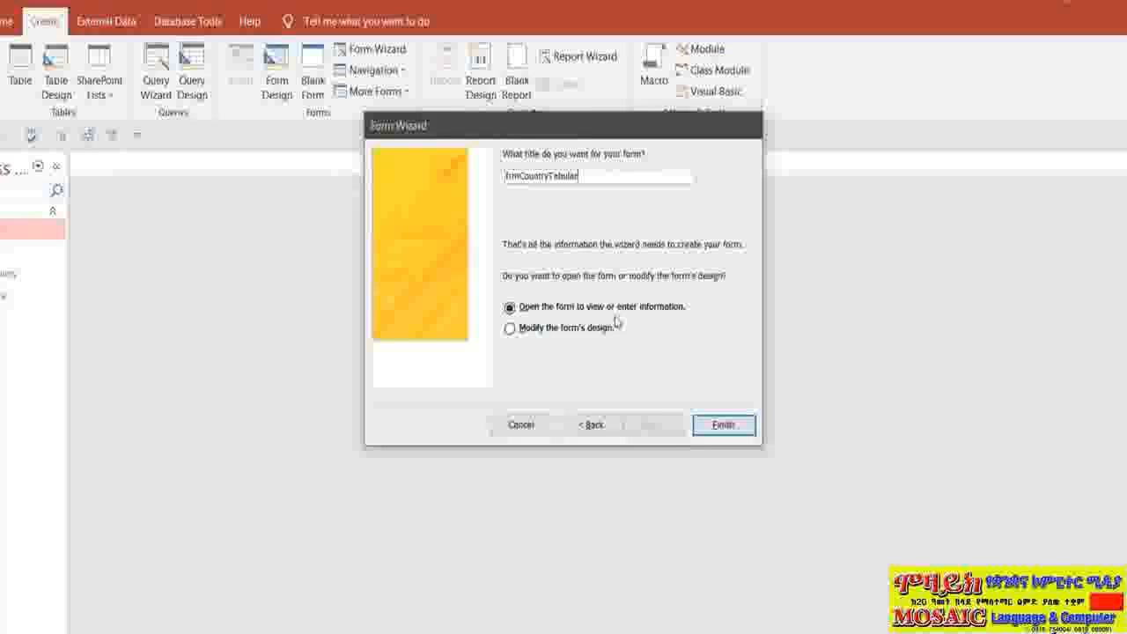
left_click(723, 425)
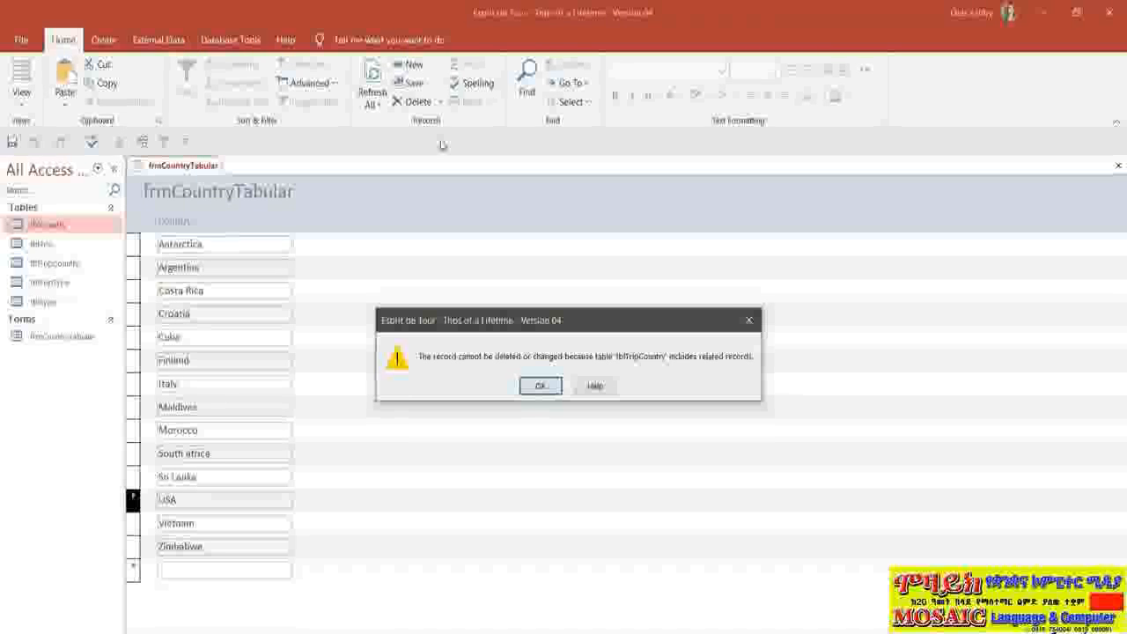
Dismiss the message about the USA record, and try adding "The" before Maldives before removing it again.
left_click(554, 390)
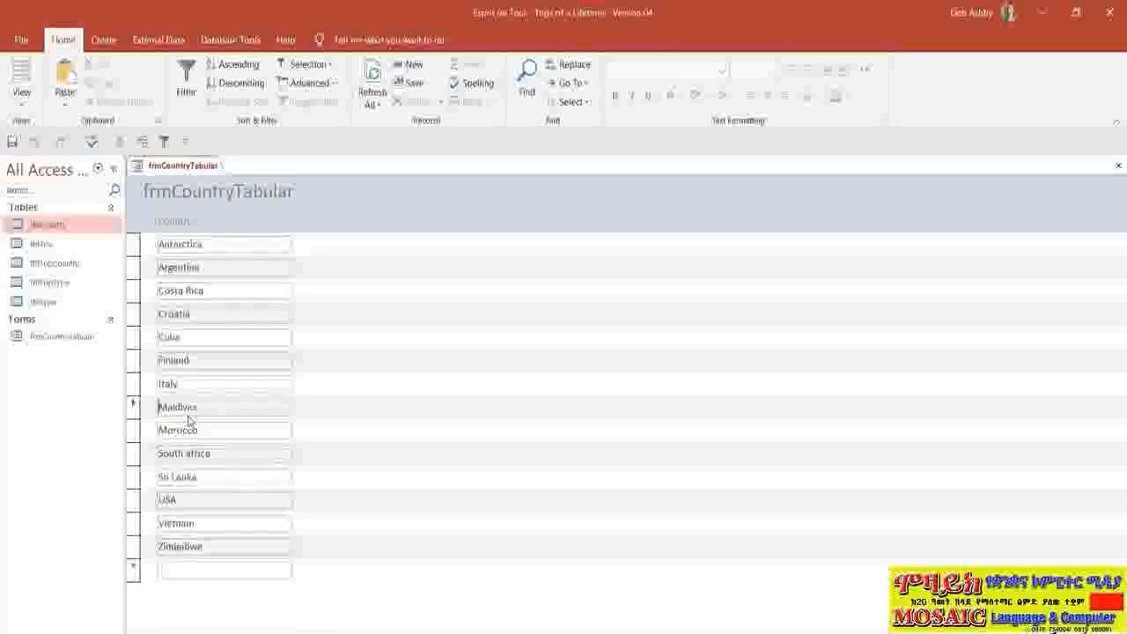
type("The")
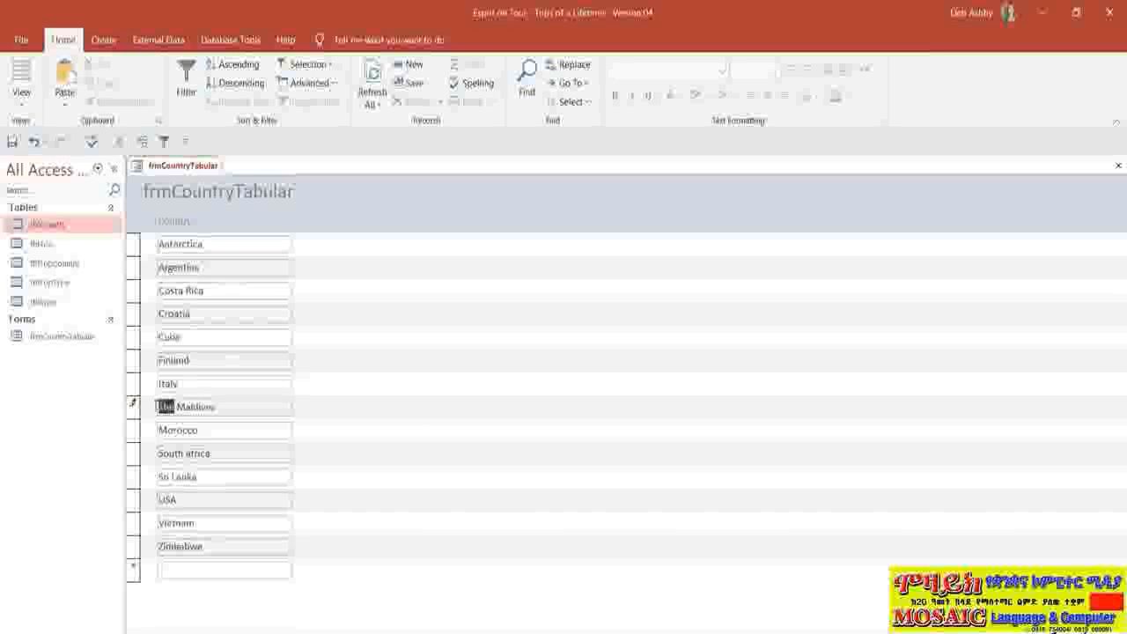
key("Delete")
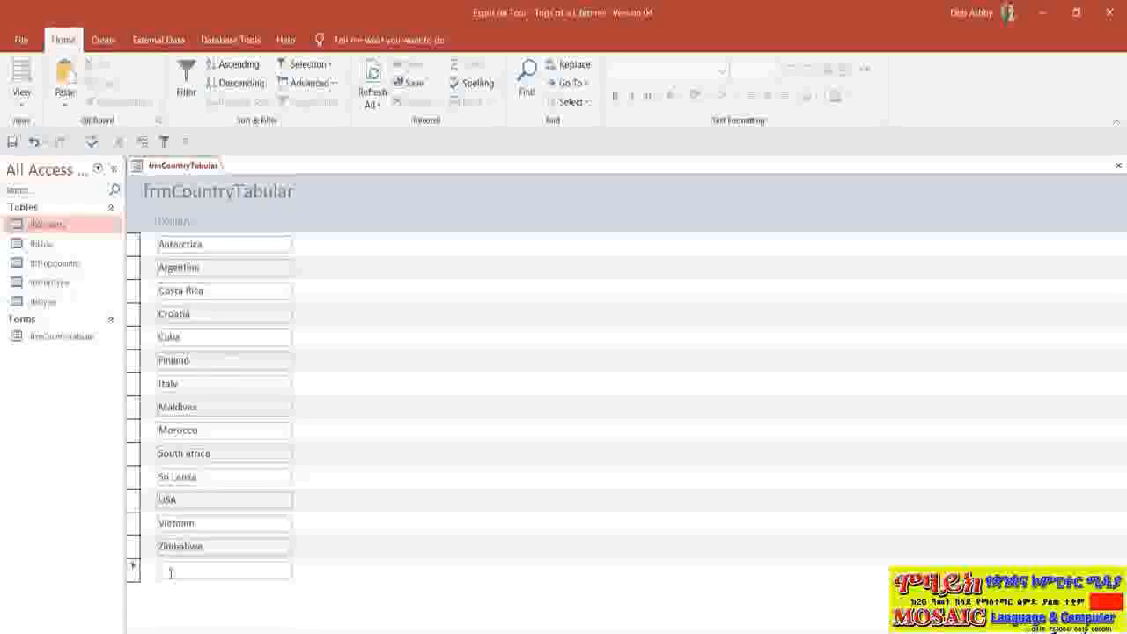
Add Peru as a new country record at the end of the list.
type("Peru")
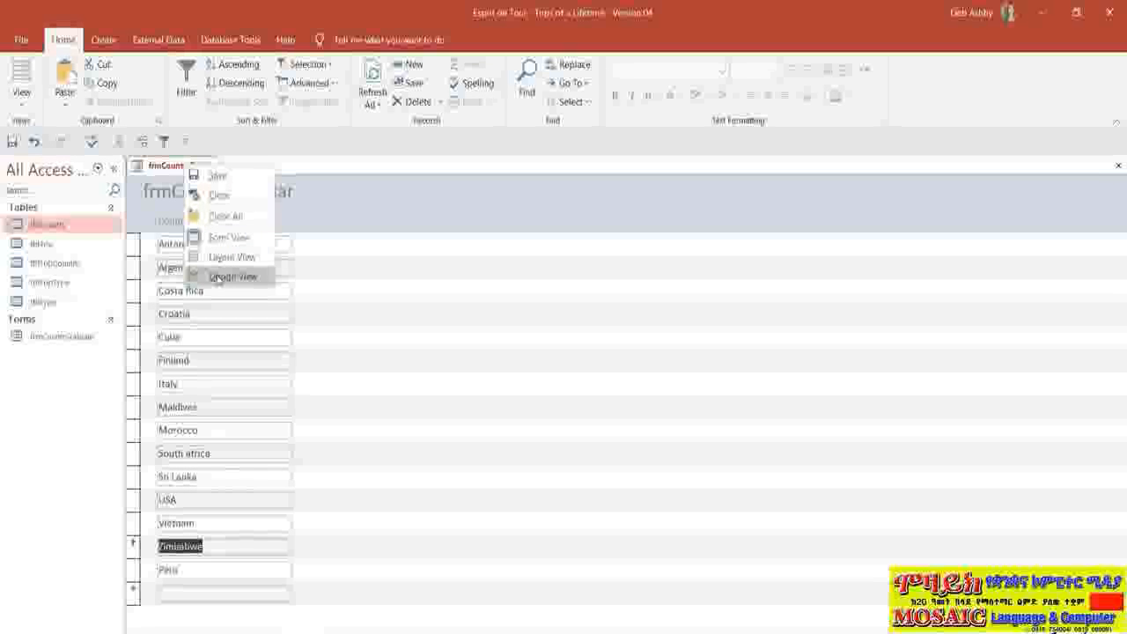
In Design View, change the header title to "Countries We Visit" and set the Country text box's font size to 20, and check it in Form View.
left_click(233, 277)
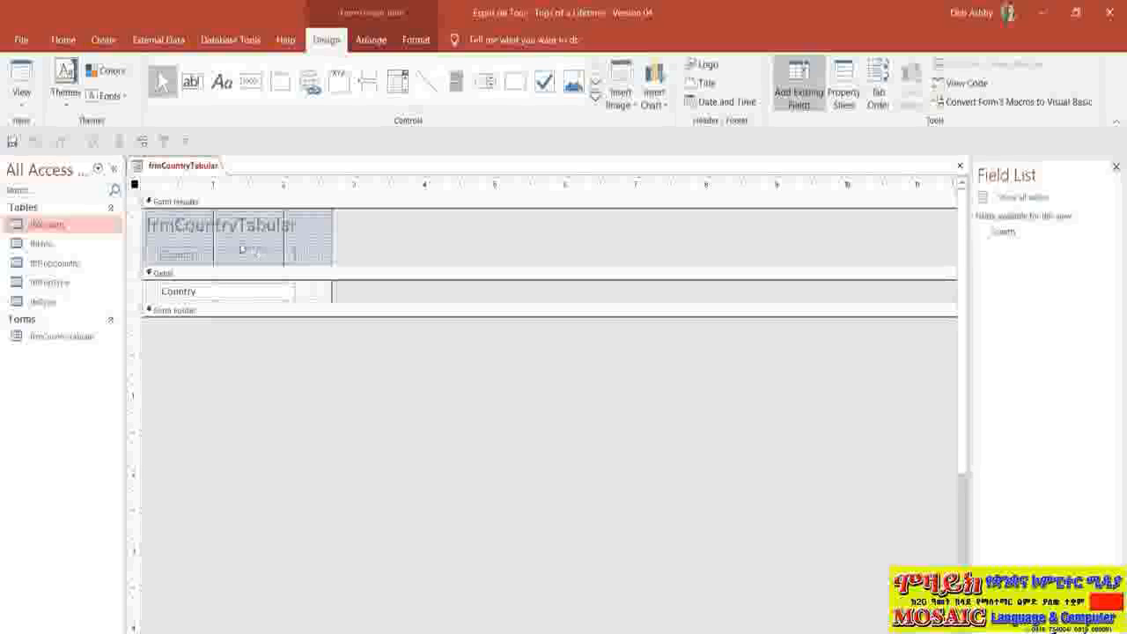
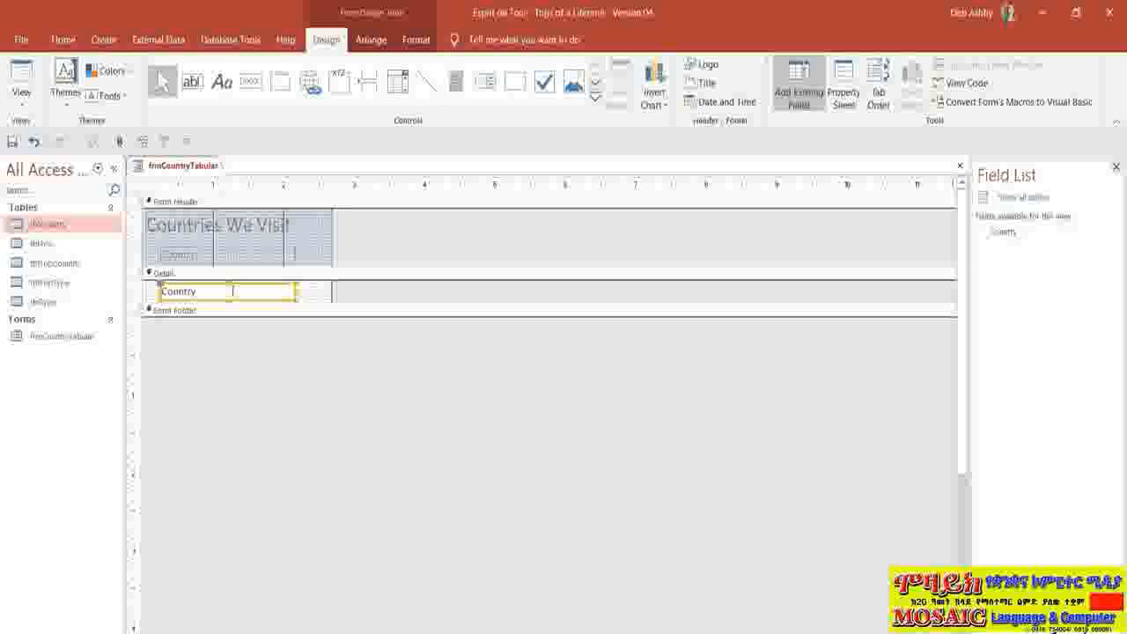
left_click(846, 97)
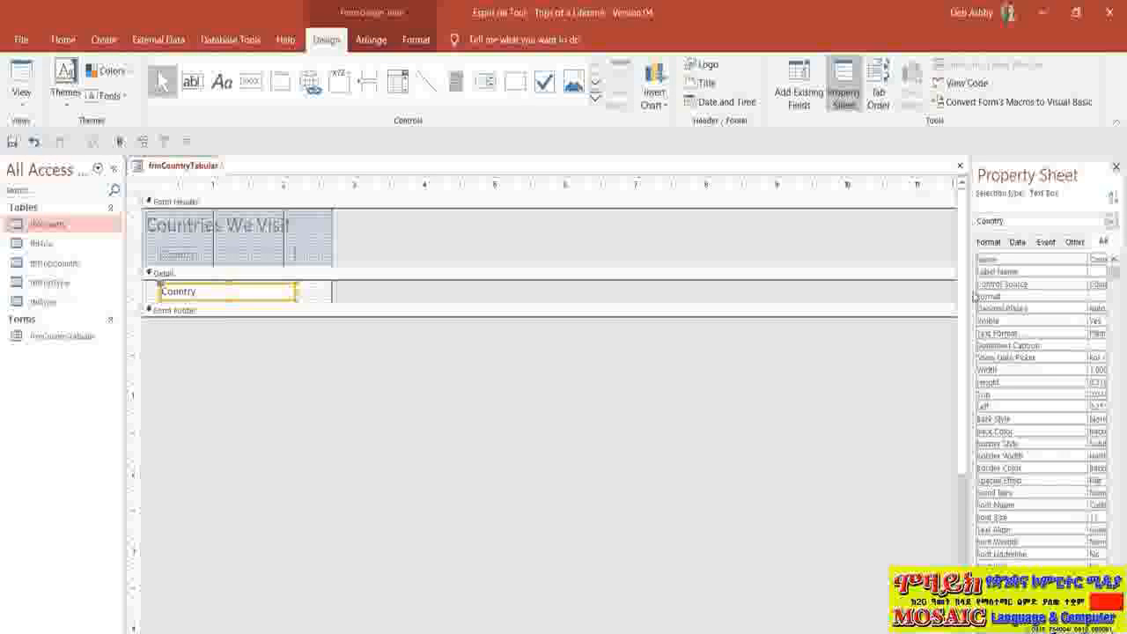
left_click_drag(971, 292, 913, 291)
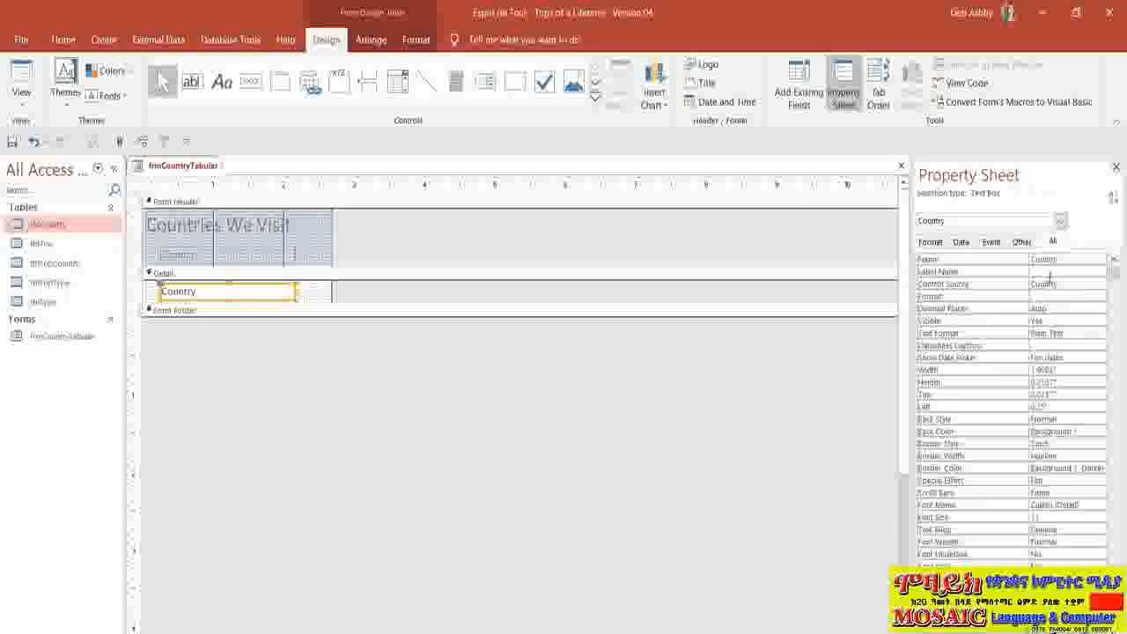
mouse_move(1114, 274)
left_mouse_down()
mouse_move(1114, 319)
mouse_move(1114, 274)
left_mouse_up()
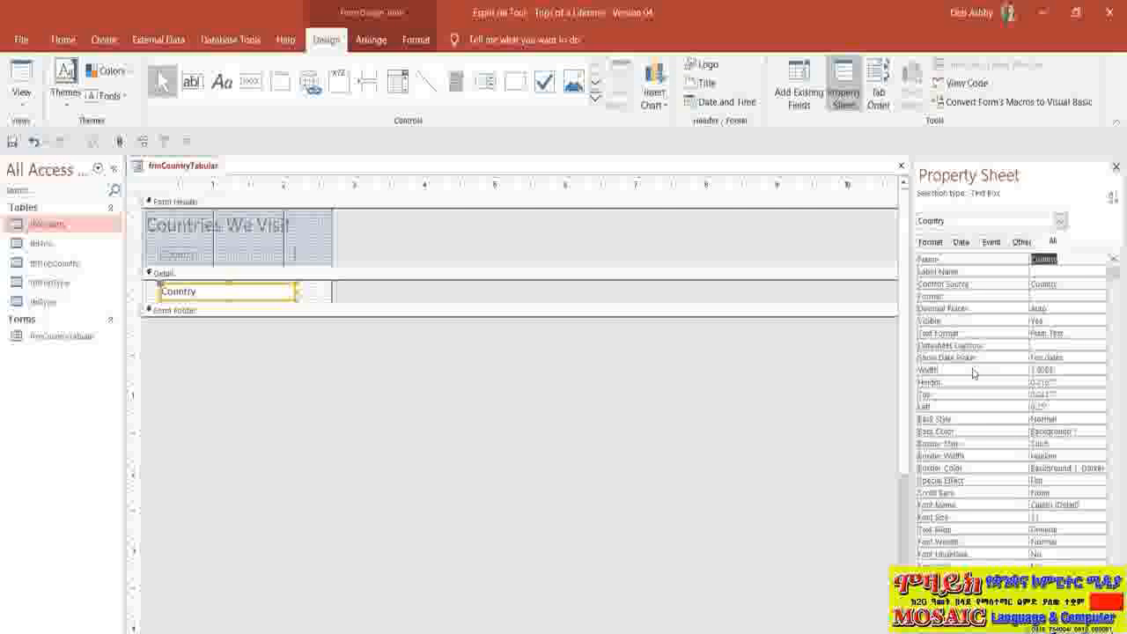
left_click(1040, 517)
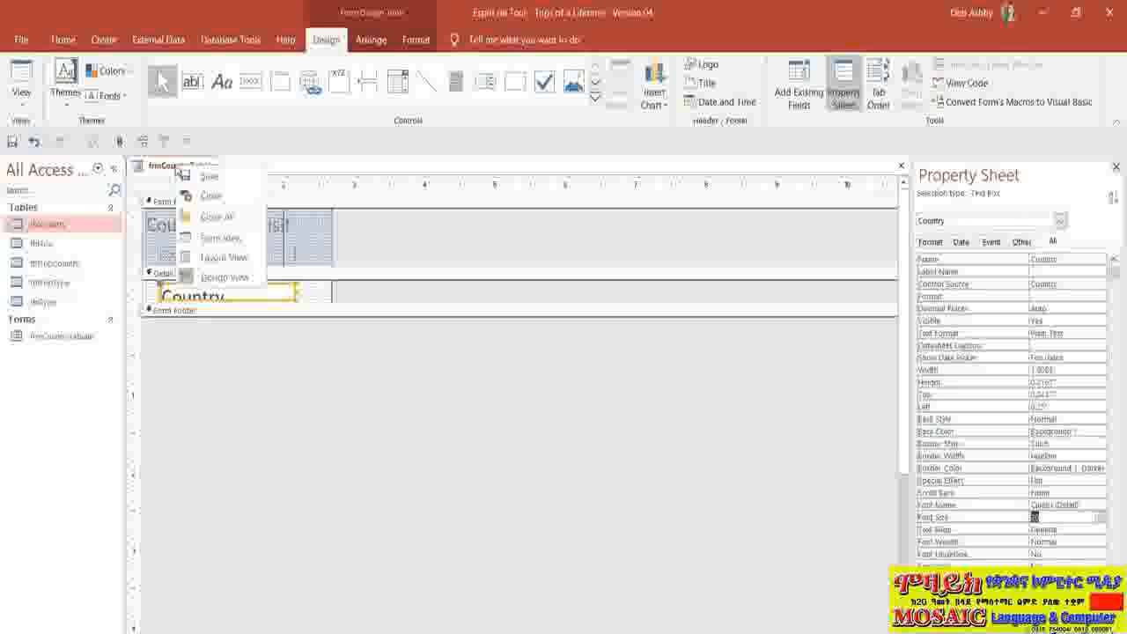
left_click(219, 241)
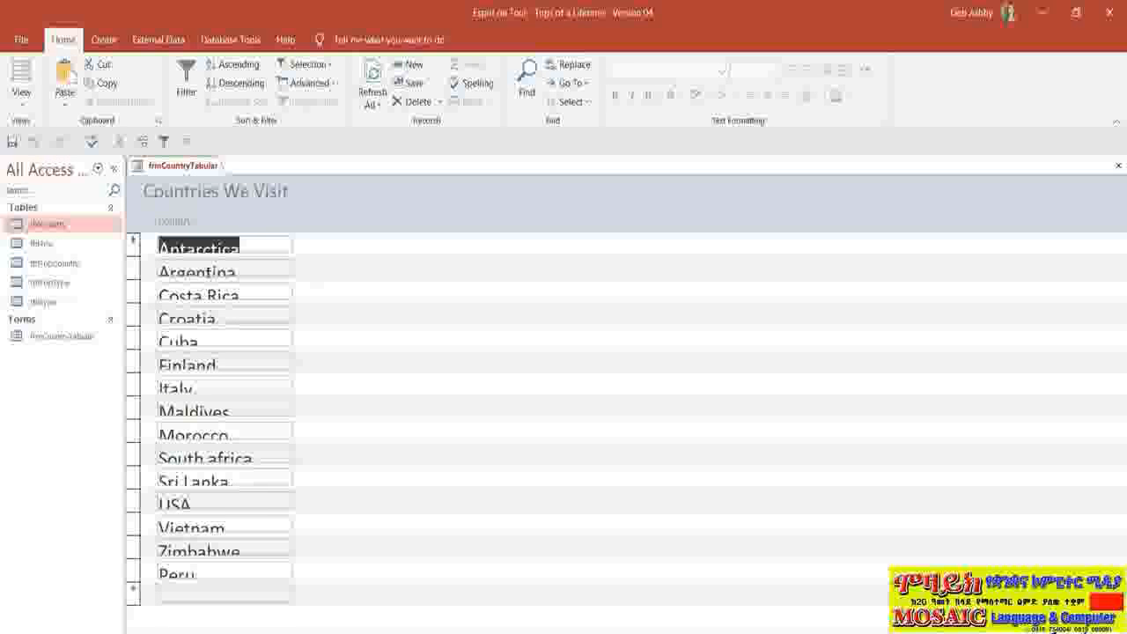
In Design View, increase the height of the Detail section and the Country text box to fit the text, and return to Form View.
right_click(176, 169)
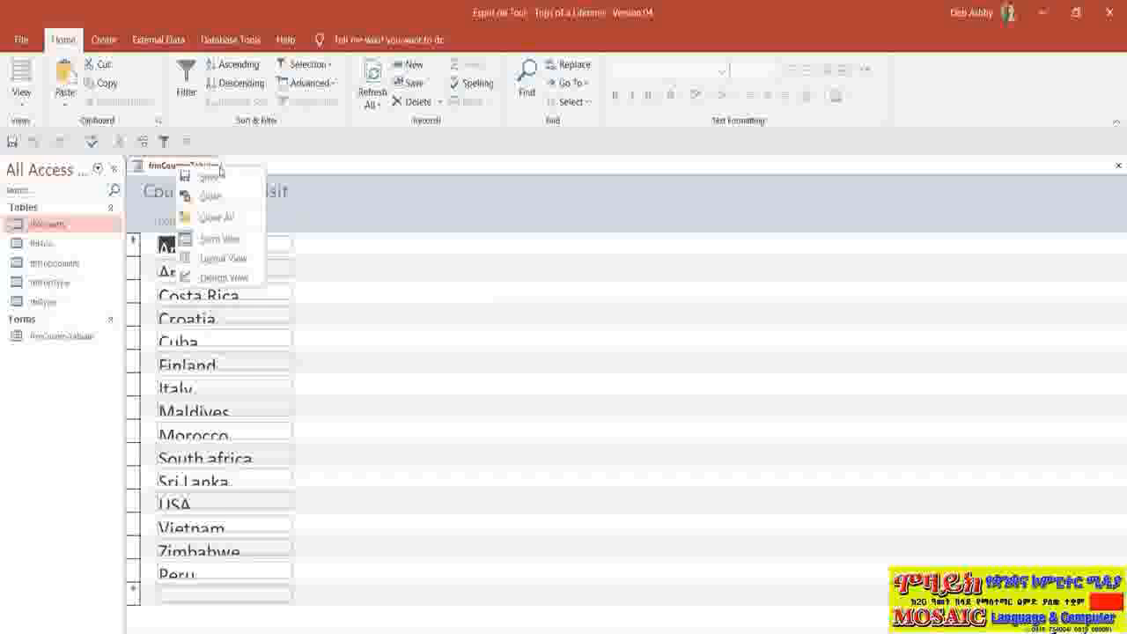
left_click(209, 279)
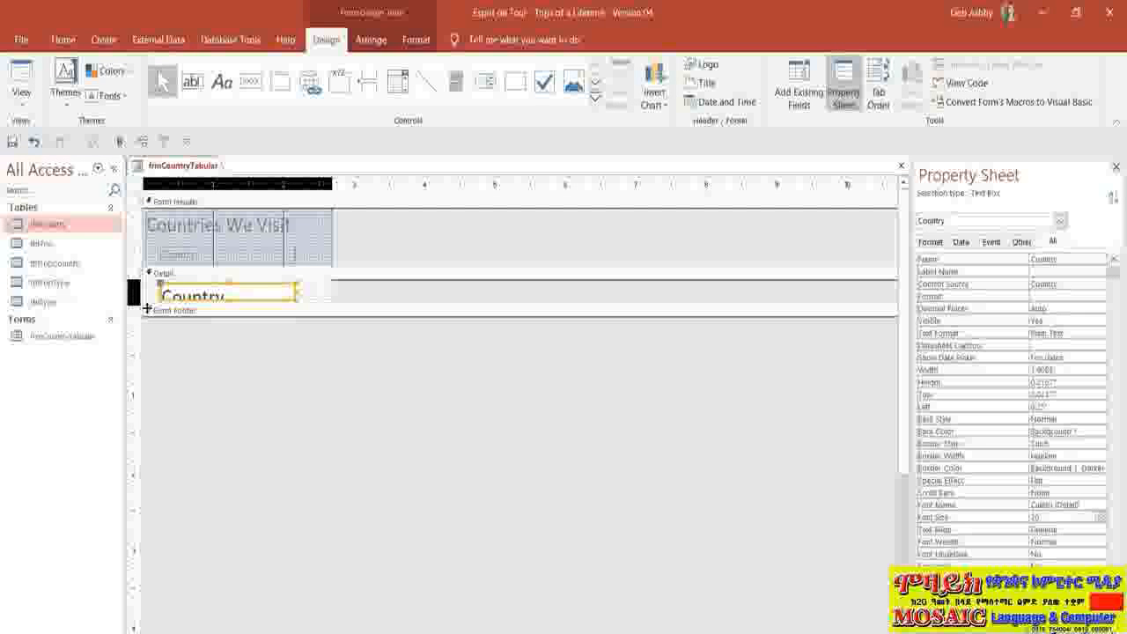
left_click_drag(147, 312, 147, 324)
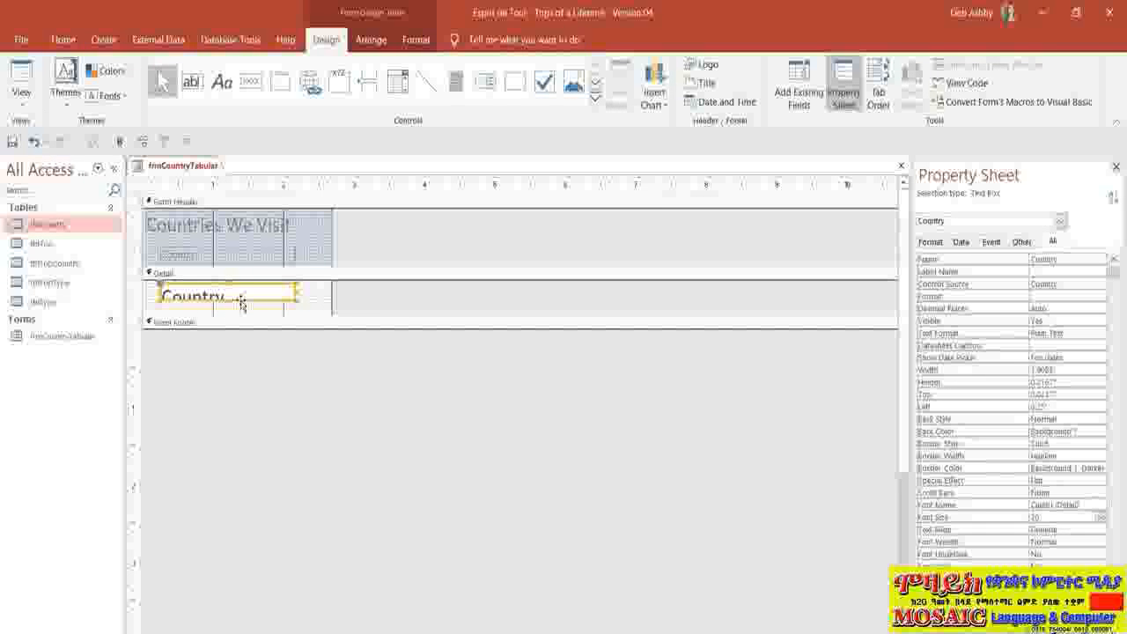
left_click_drag(229, 302, 230, 314)
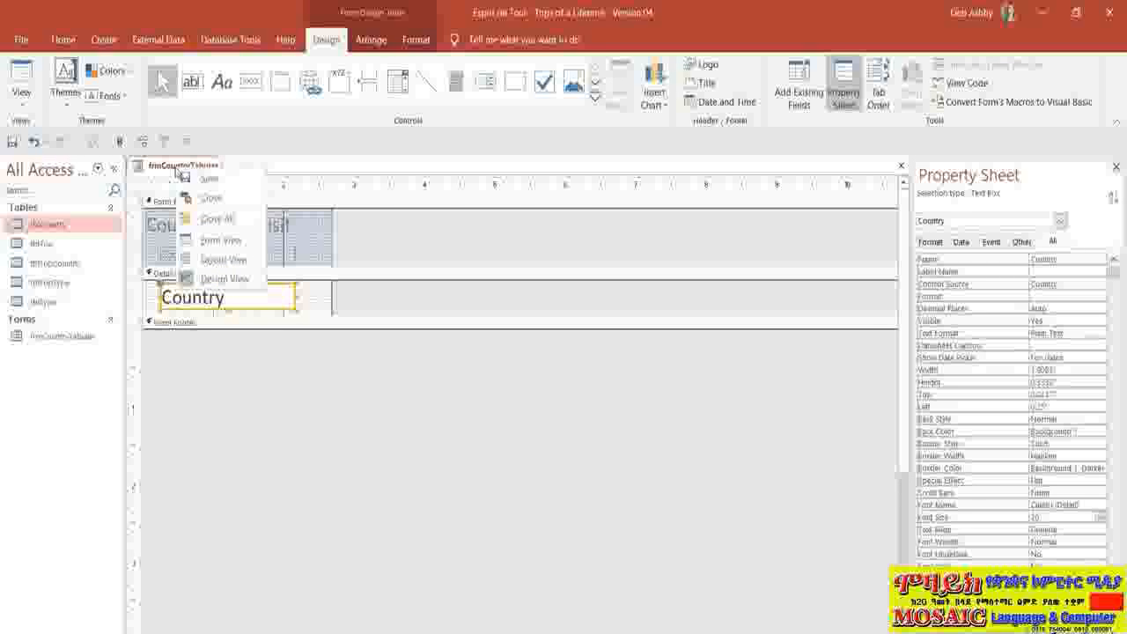
left_click(222, 240)
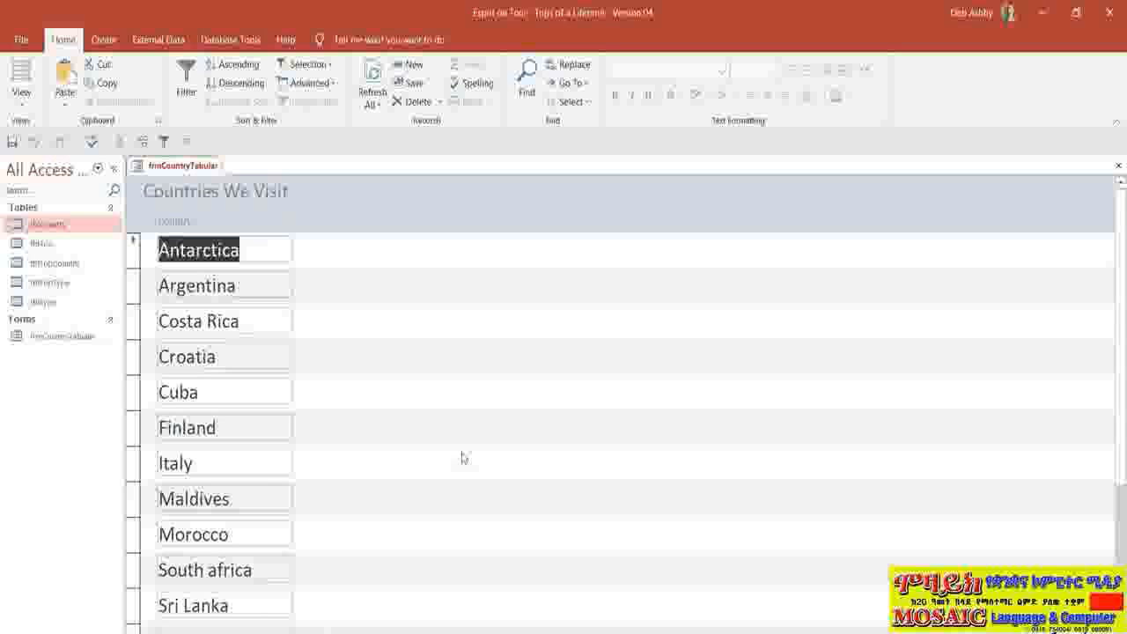
Correct the South africa entry to "South Africa" and save the record.
scroll(388, 455, "down", 1)
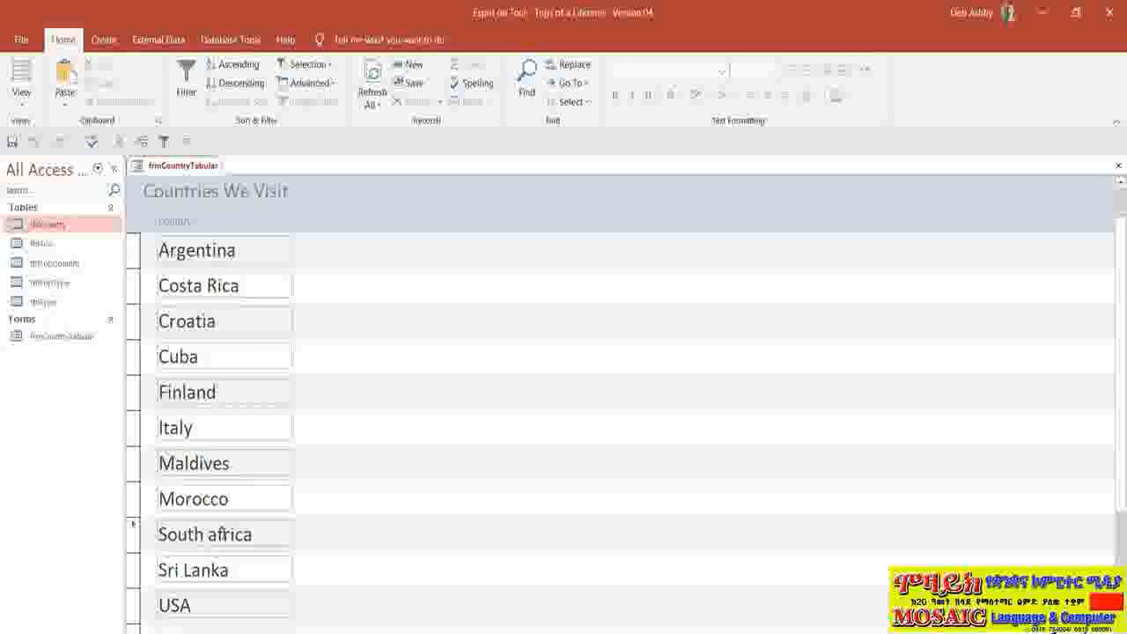
left_click(213, 535)
key("BackSpace")
type("A")
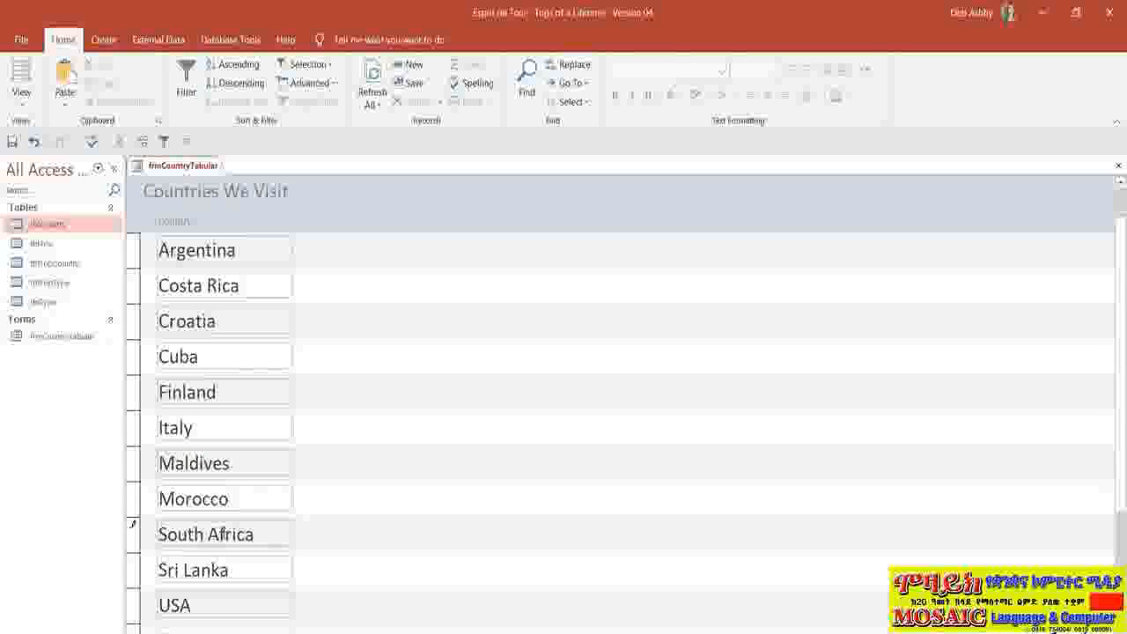
left_click(413, 83)
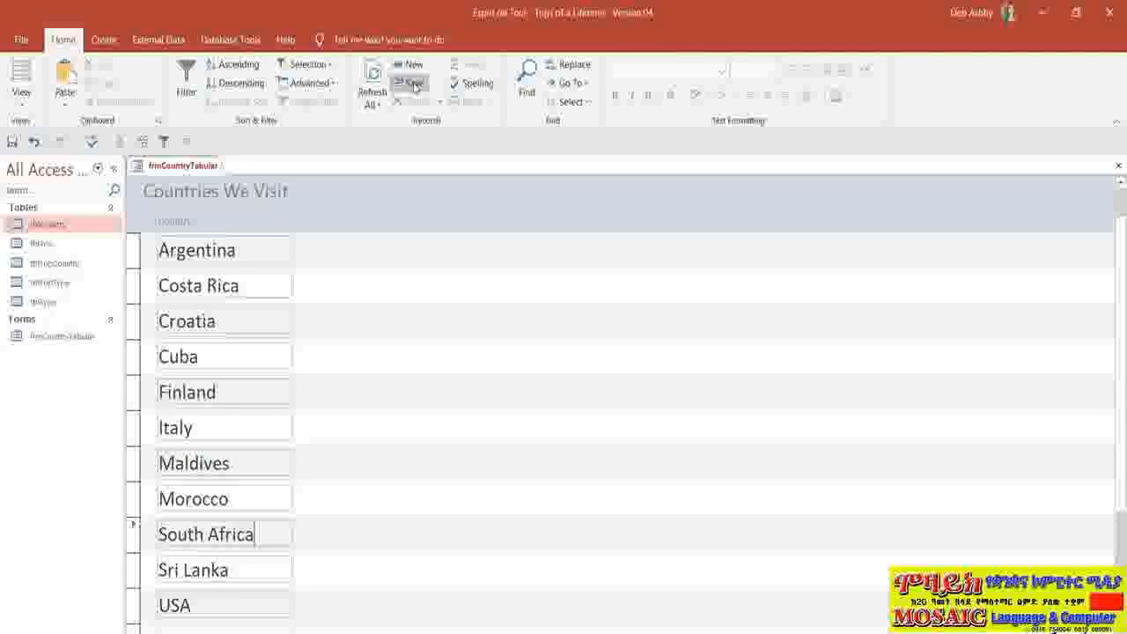
In Design View, set the form's Order By property to Country, and check the order of the countries in Form View.
right_click(196, 166)
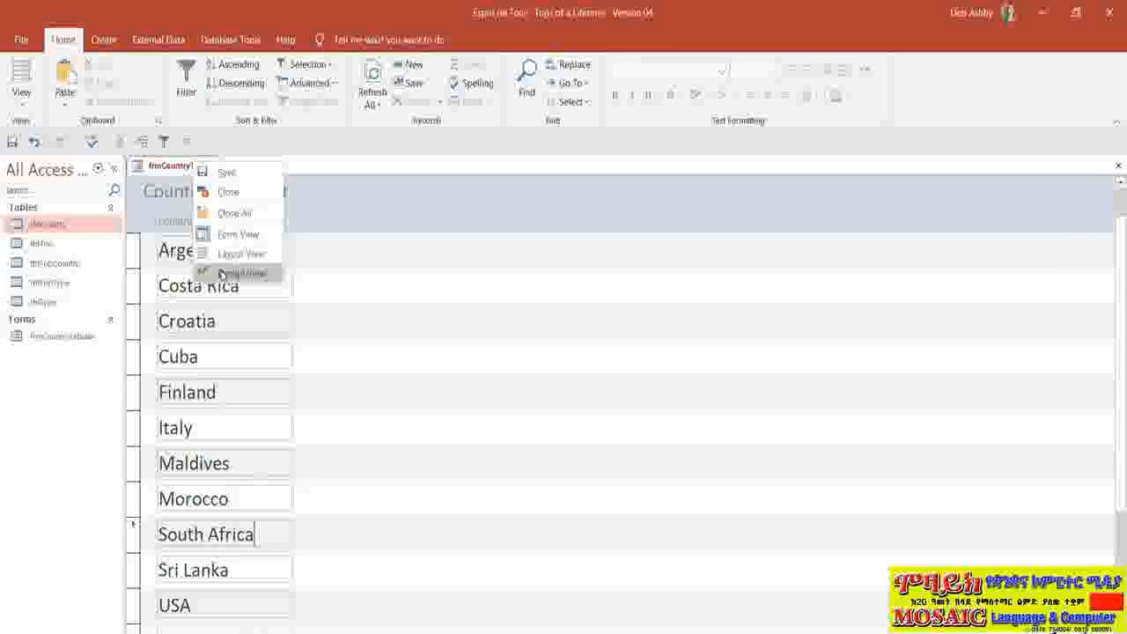
left_click(239, 273)
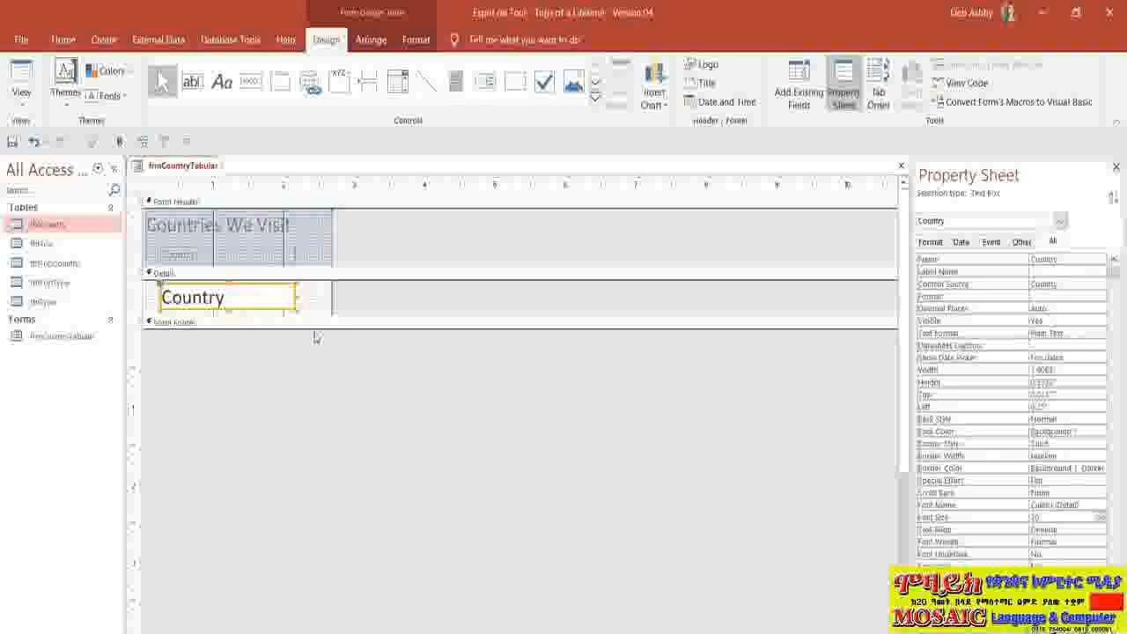
right_click(269, 297)
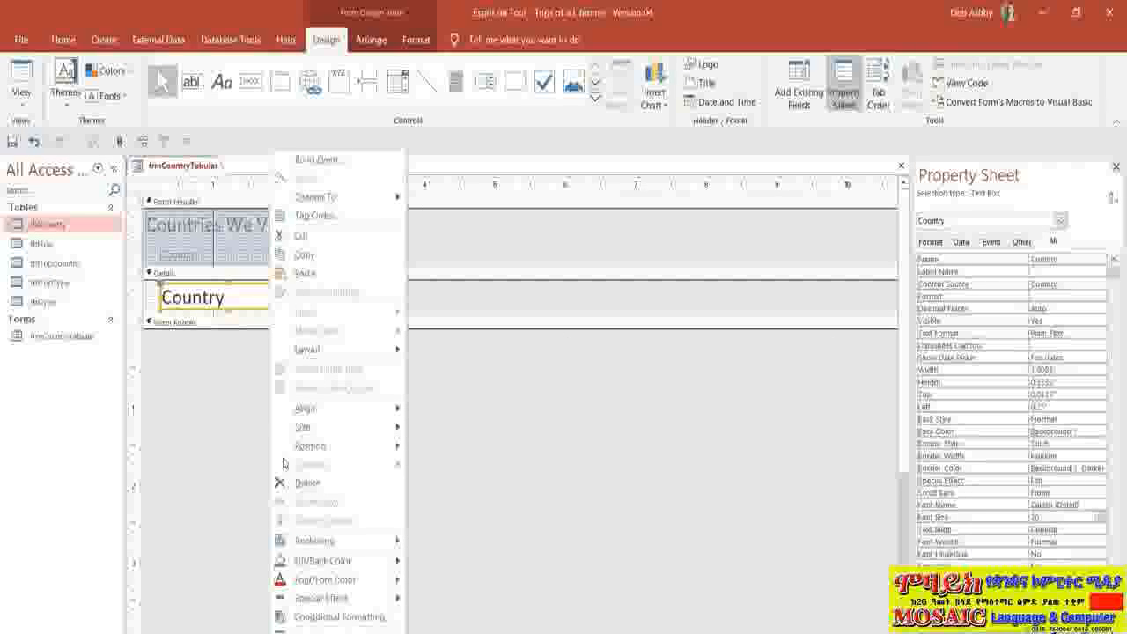
mouse_move(323, 606)
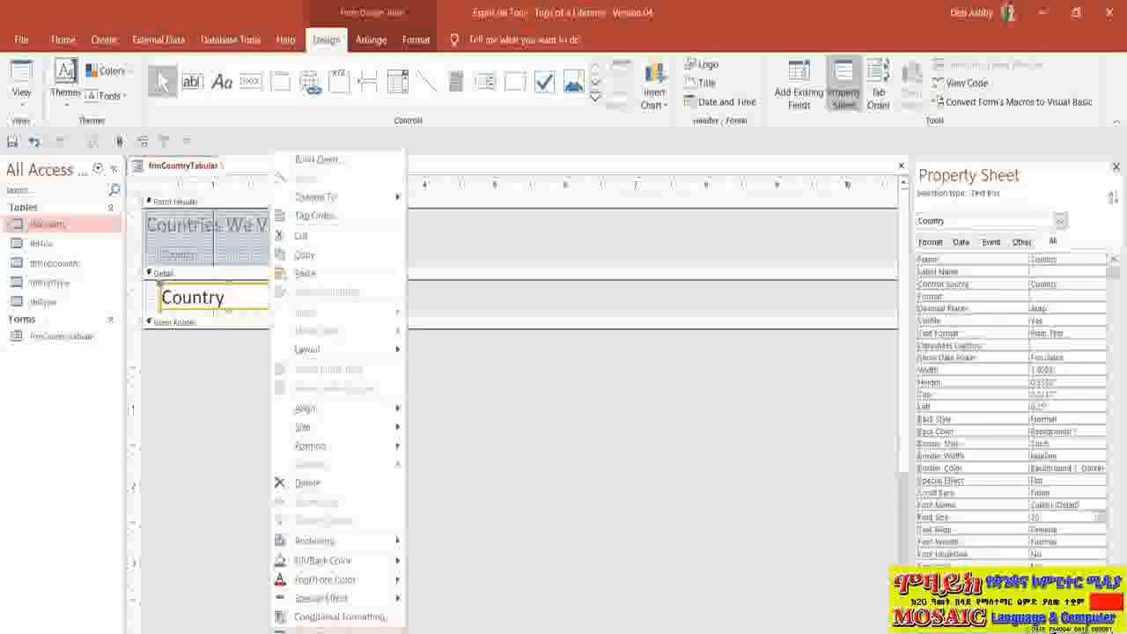
left_click(321, 630)
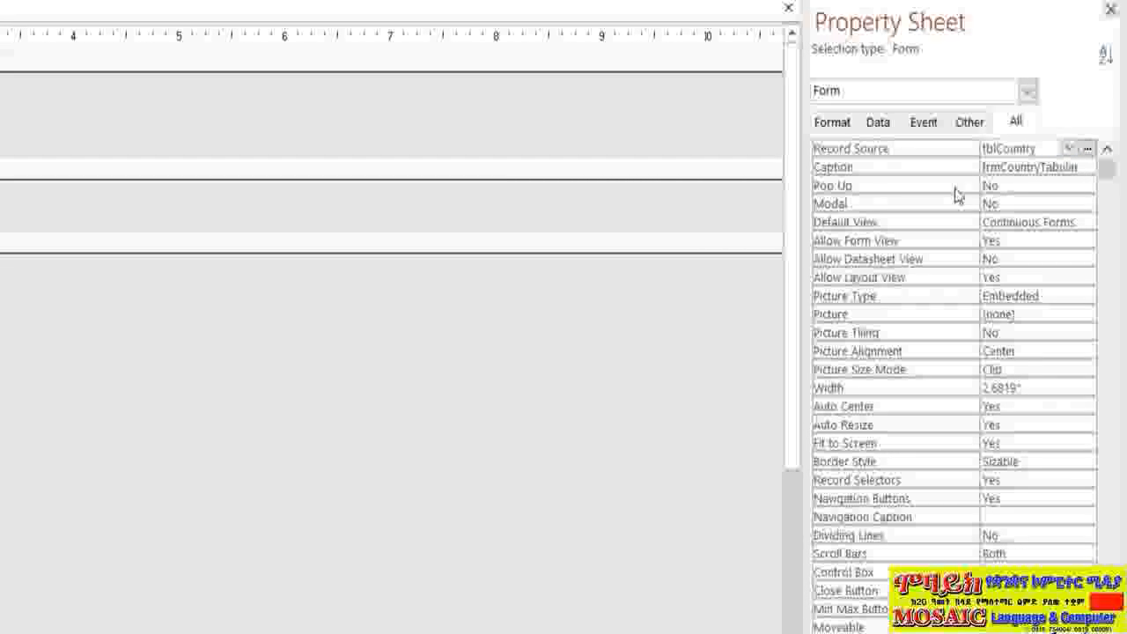
left_click(878, 125)
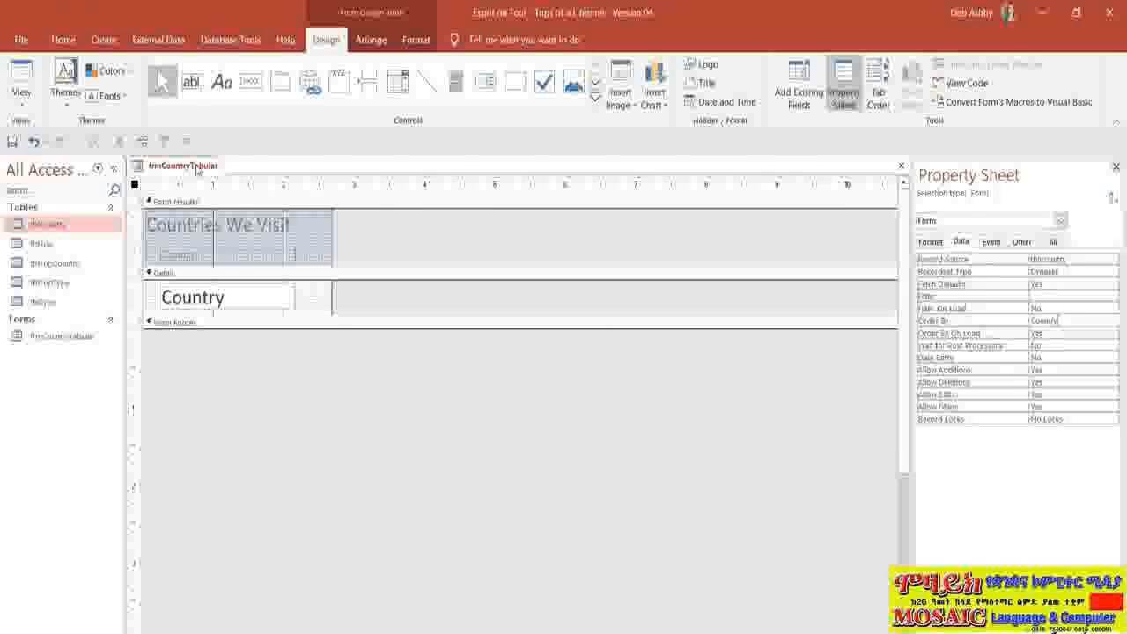
right_click(196, 167)
left_click(236, 237)
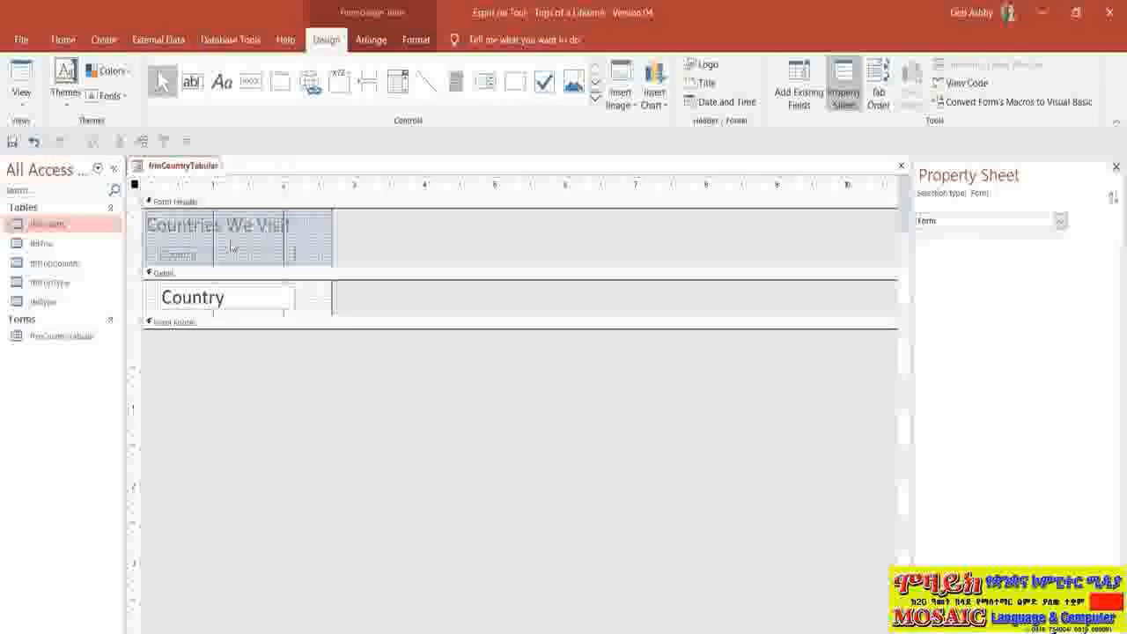
scroll(382, 414, "down", 1)
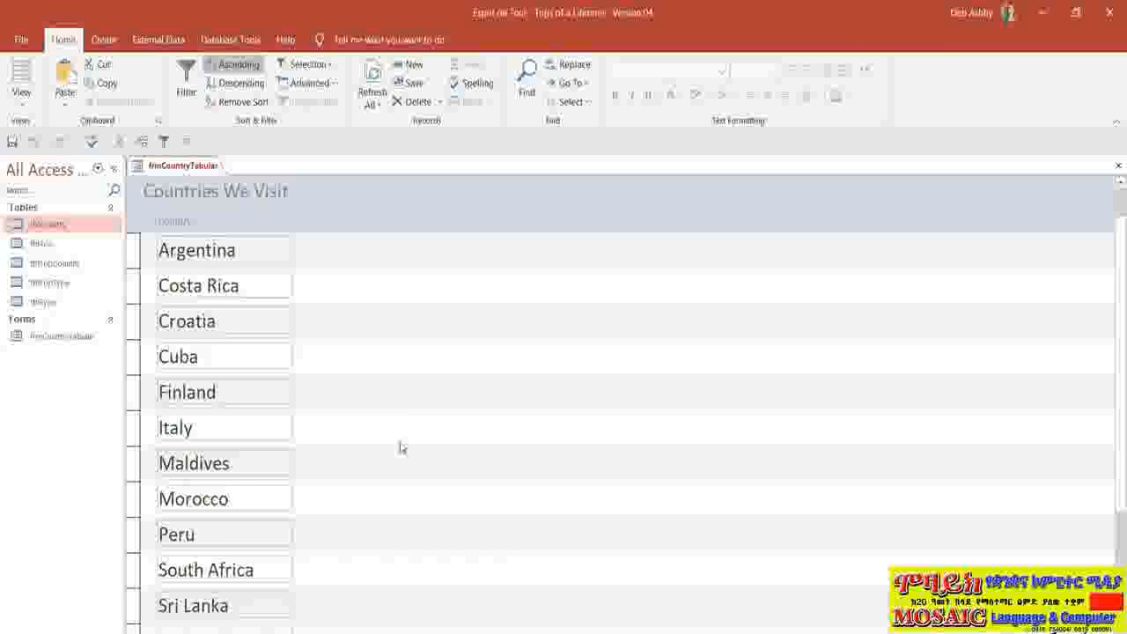
scroll(369, 431, "up", 1)
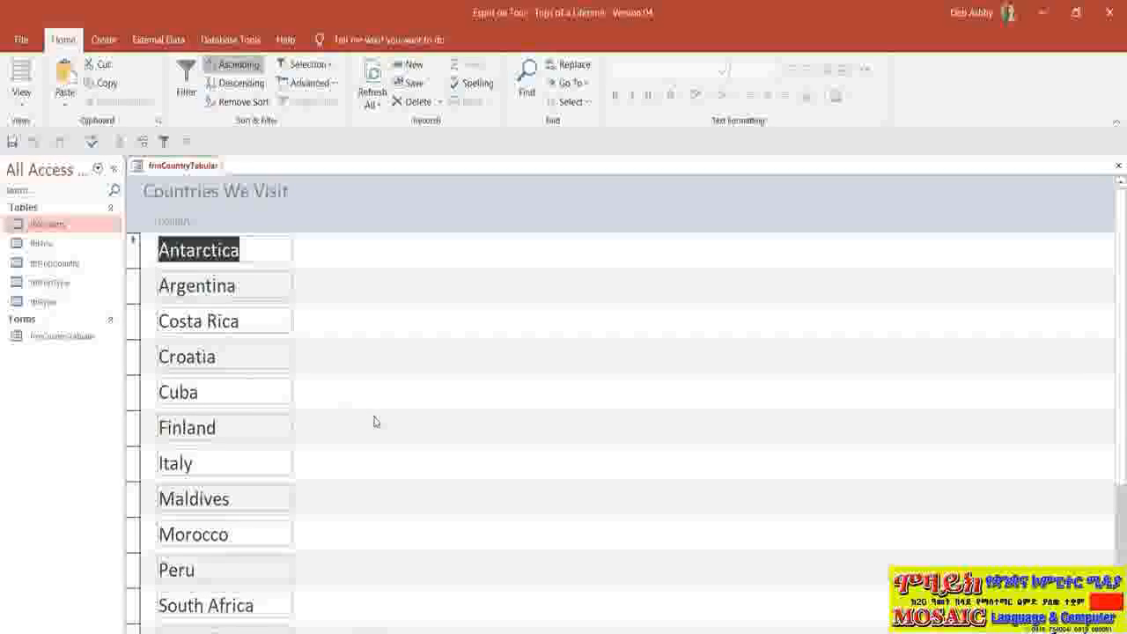
Add Canada as a new country record at the end of the list and refresh all records to re-sort them.
scroll(374, 421, "down", 2)
scroll(375, 422, "down", 4)
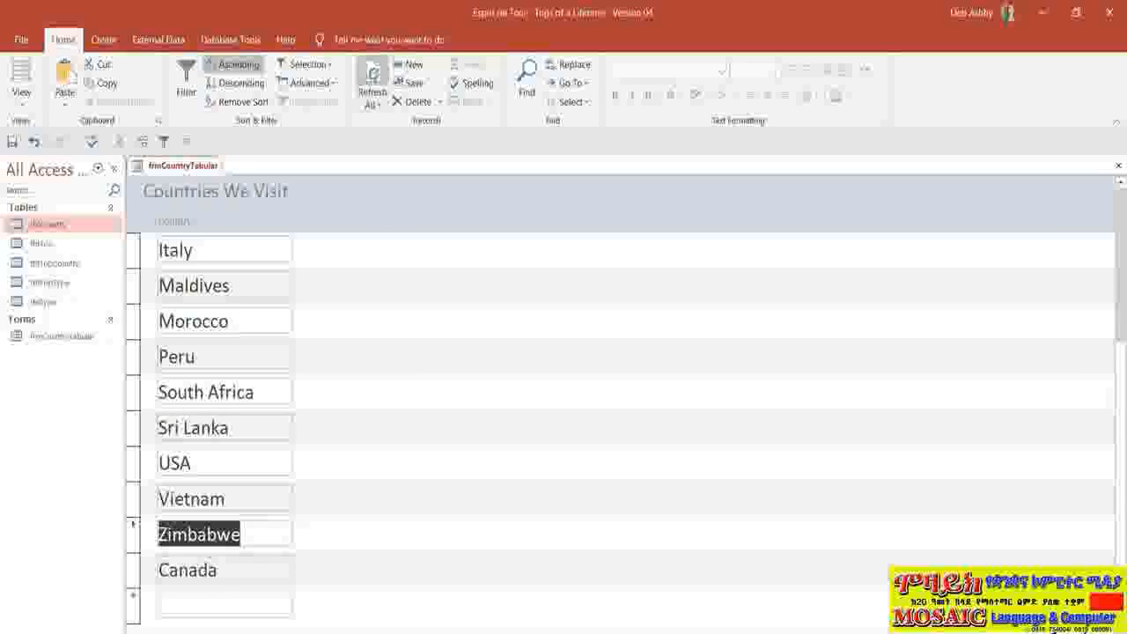
left_click(374, 75)
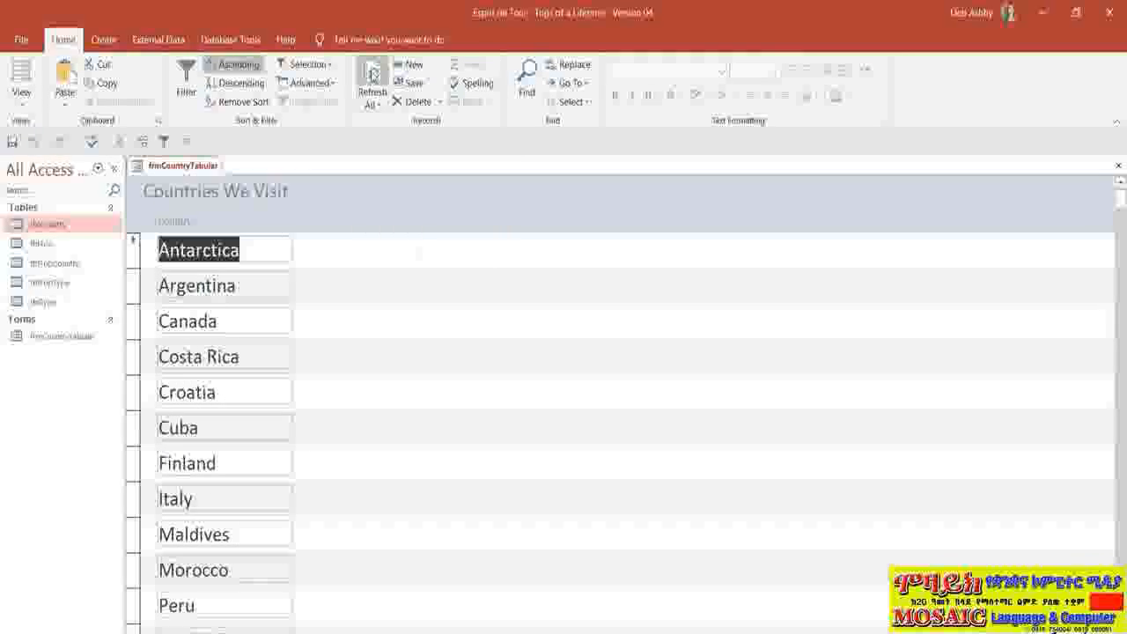